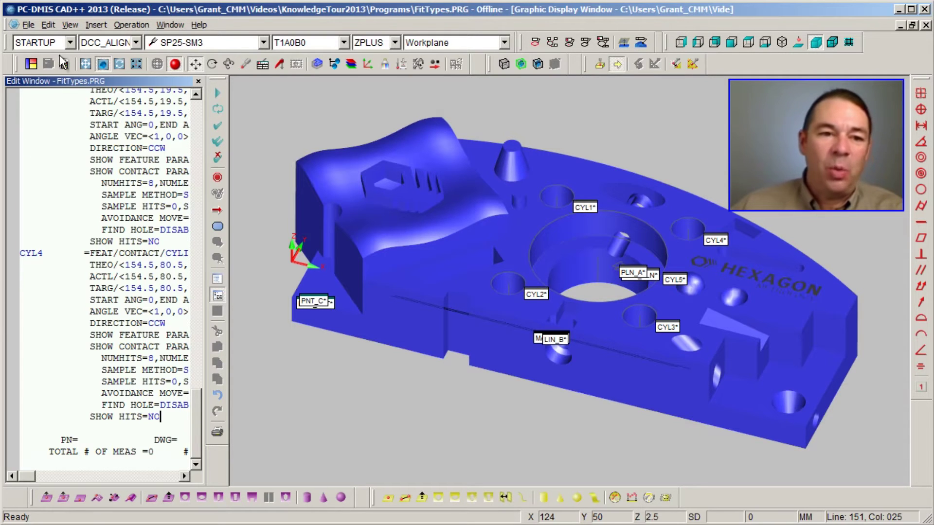
Open Insert > Dimension > Datum Definition and create datum A on PLN_A.
left_click(91, 25)
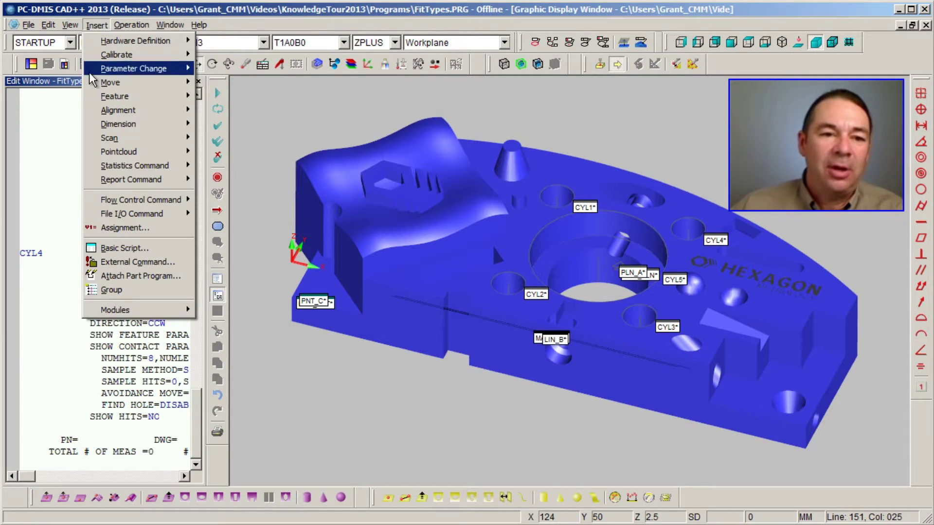
mouse_move(104, 124)
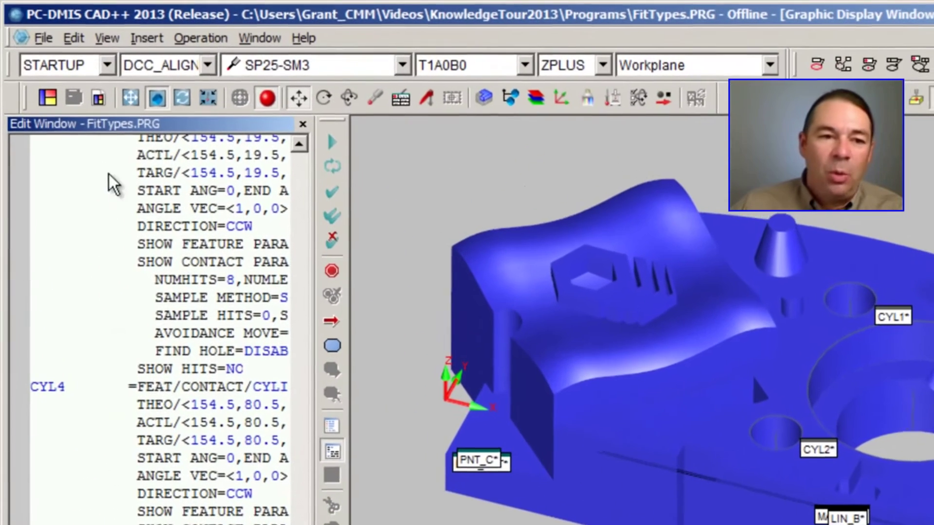
left_click(146, 38)
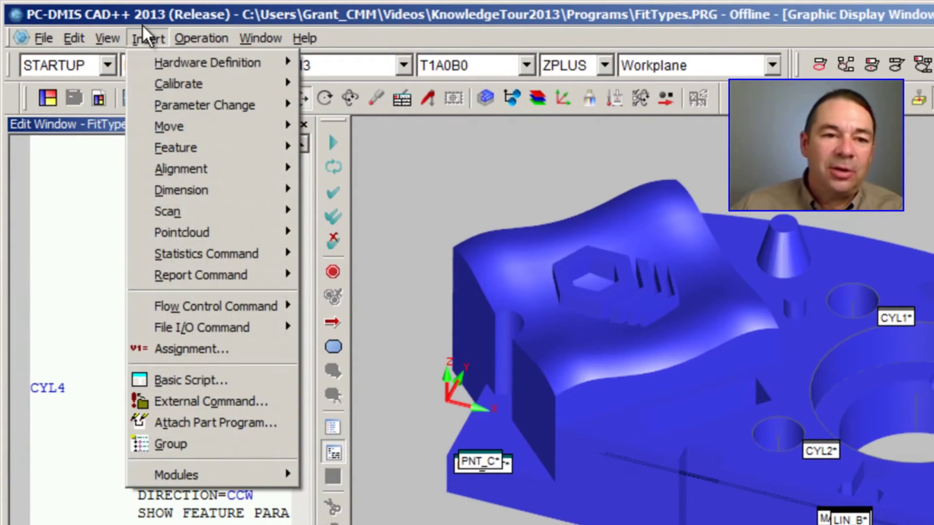
mouse_move(191, 188)
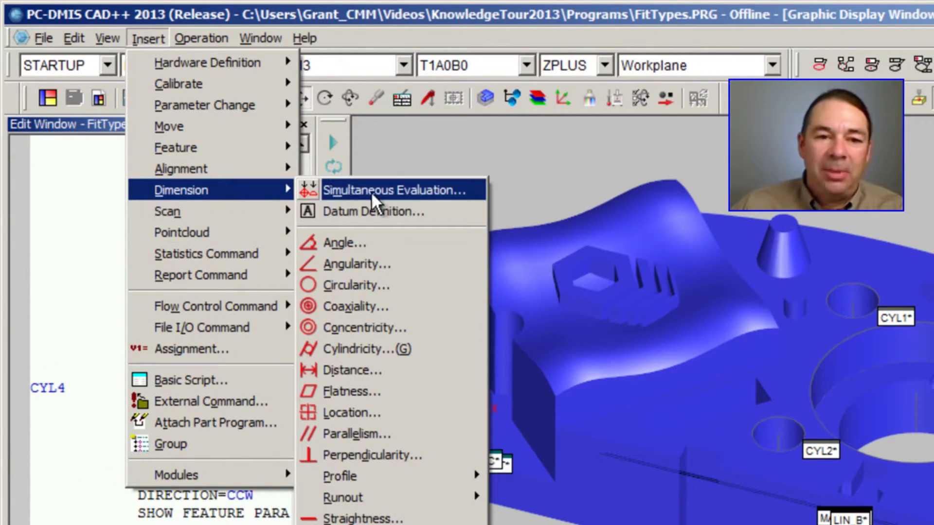
left_click(396, 209)
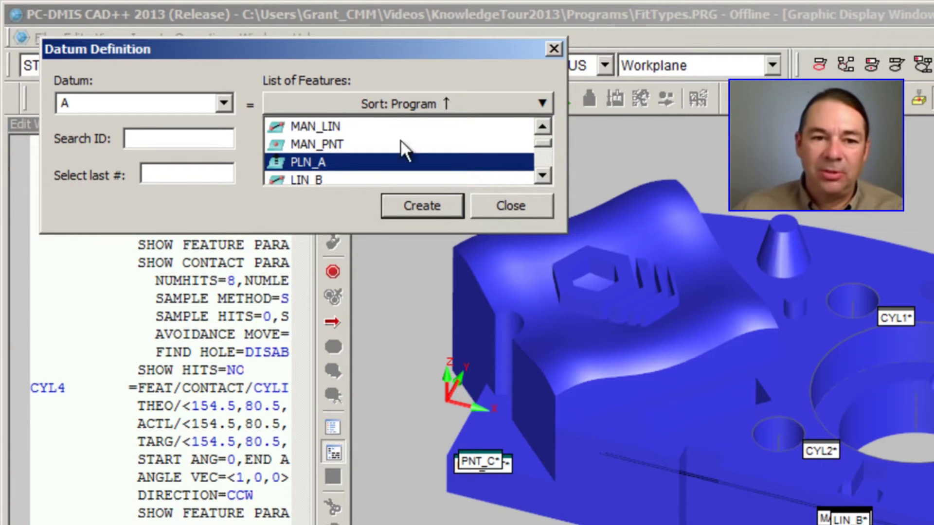
left_click(420, 207)
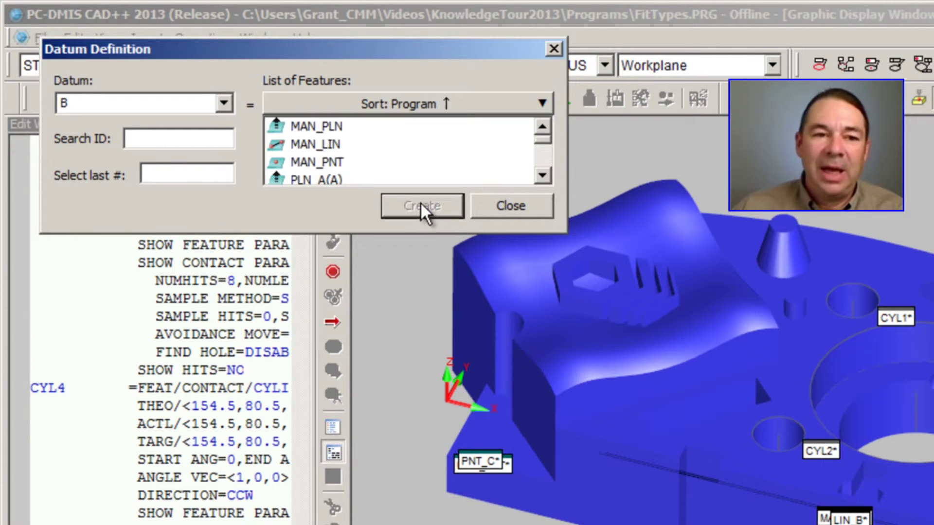
Create datum B on feature LIN_B.
left_click(544, 174)
left_click(543, 174)
left_click(307, 163)
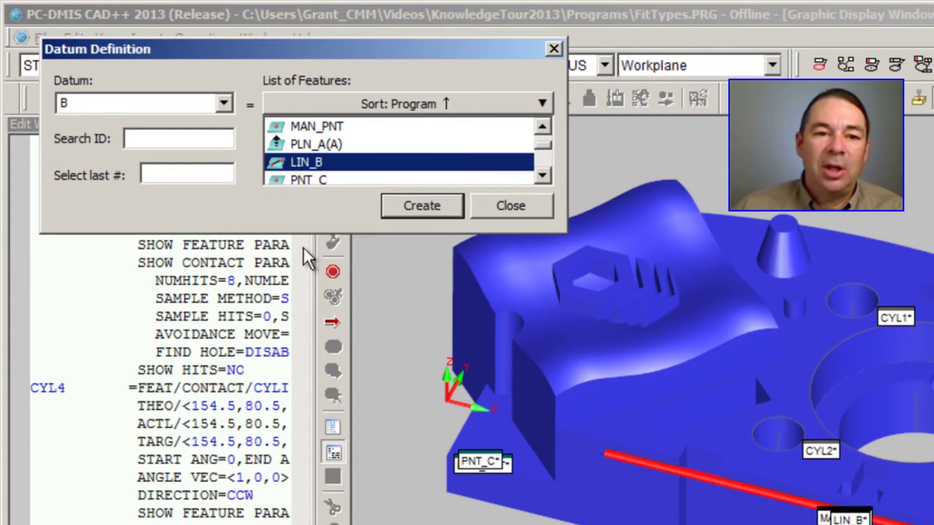
left_click(431, 205)
Create datum C on feature PNT_C.
left_click(539, 175)
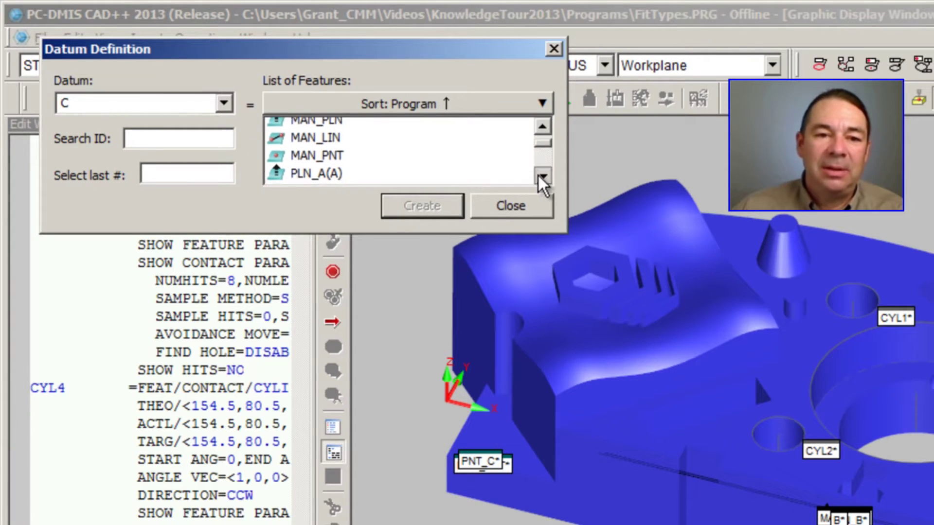
left_click(539, 175)
left_click(543, 176)
left_click(542, 176)
left_click(297, 162)
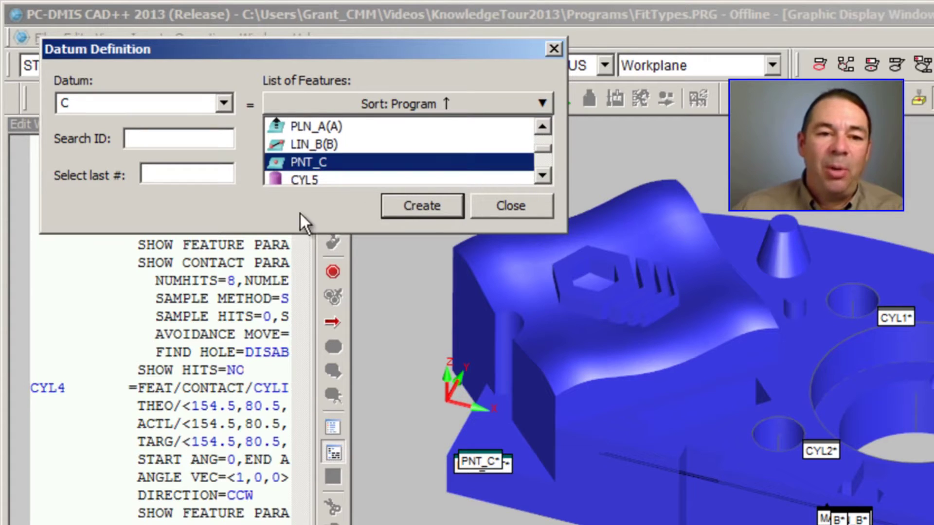
left_click(414, 211)
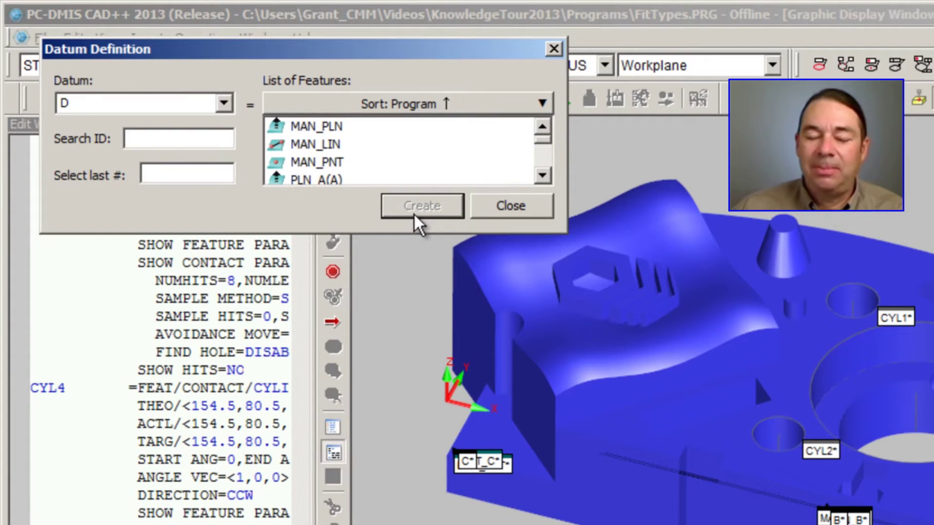
Create datum D on CYL5 and close the Datum Definition dialog.
left_click(541, 174)
left_click(542, 175)
left_click(542, 174)
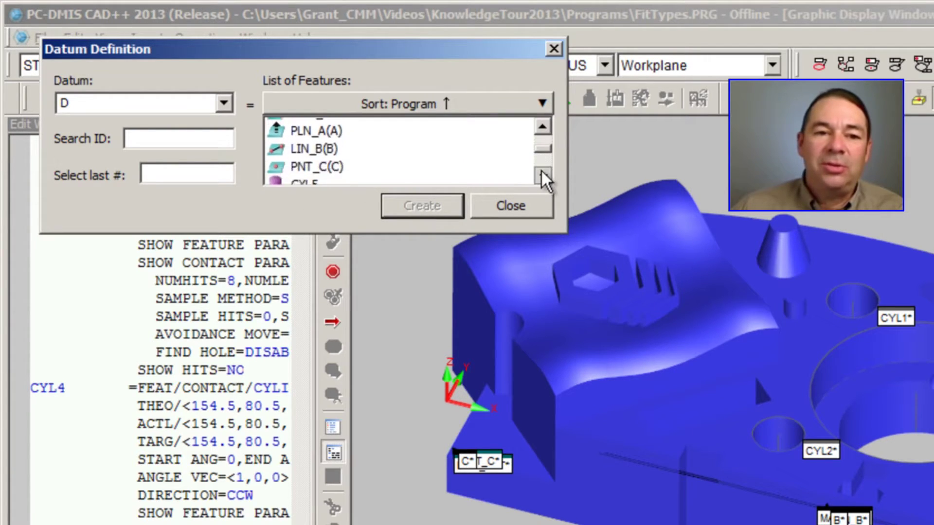
left_click(542, 174)
left_click(542, 174)
left_click(542, 175)
left_click(542, 174)
left_click(542, 126)
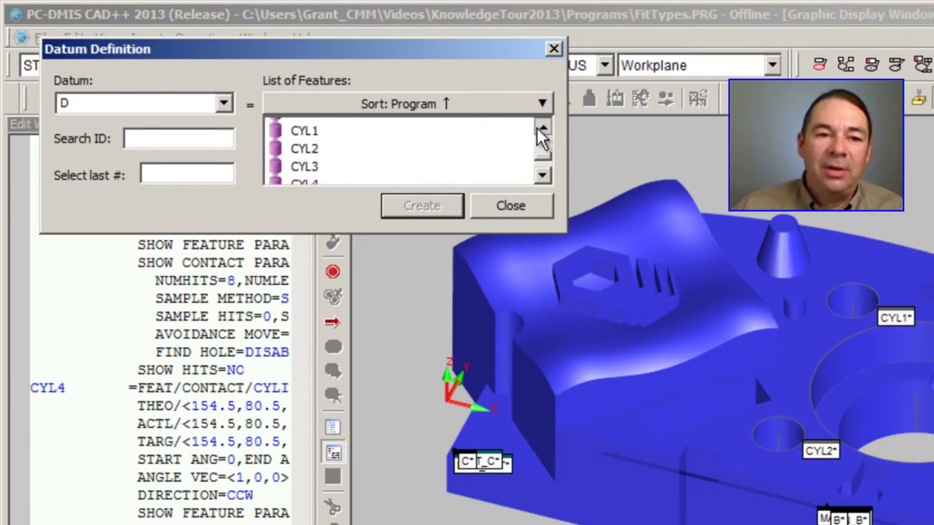
left_click(542, 126)
left_click(306, 144)
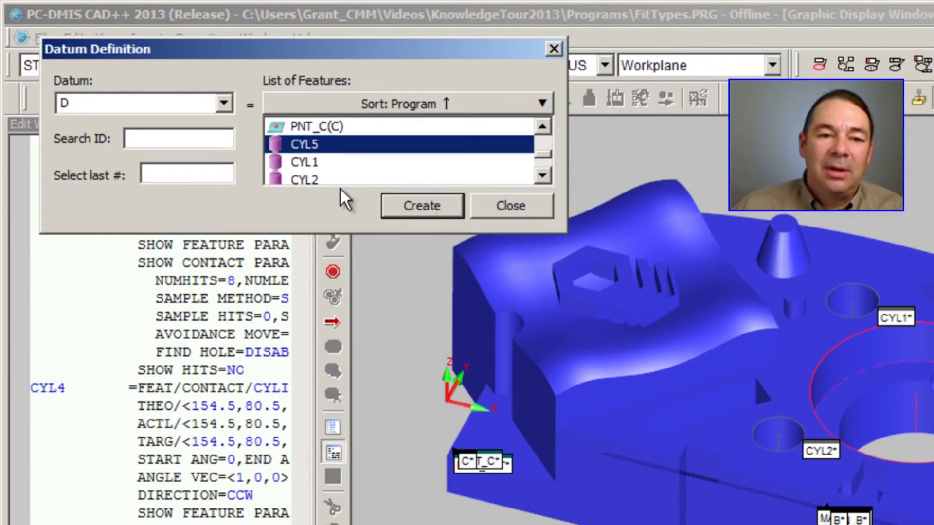
left_click(421, 205)
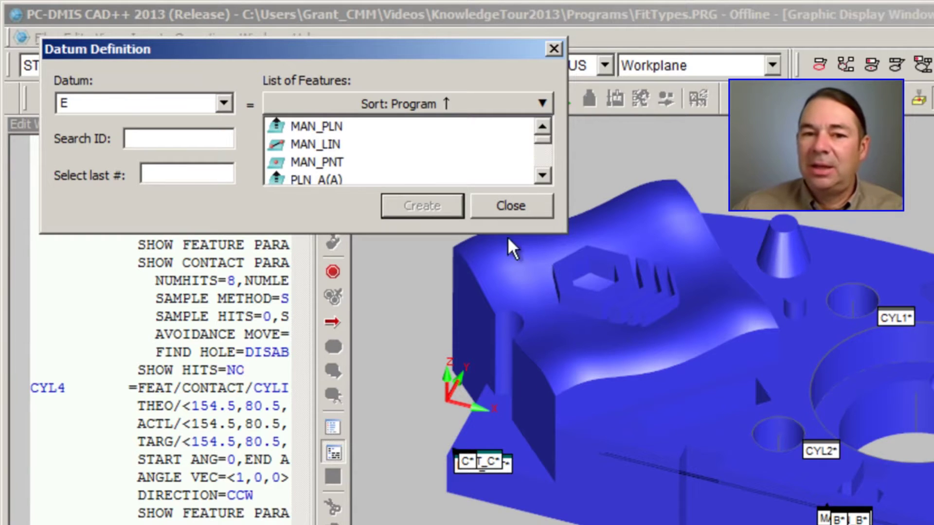
left_click(507, 206)
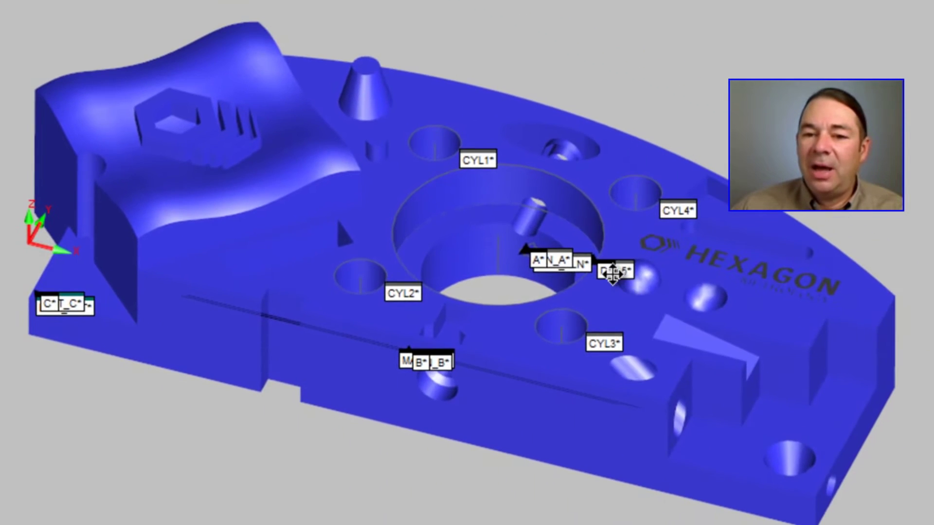
Drag the D datum label clear of the CYL5 label, leaving a leader line between them.
mouse_move(612, 274)
left_mouse_down()
mouse_move(663, 217)
mouse_move(642, 234)
left_mouse_up()
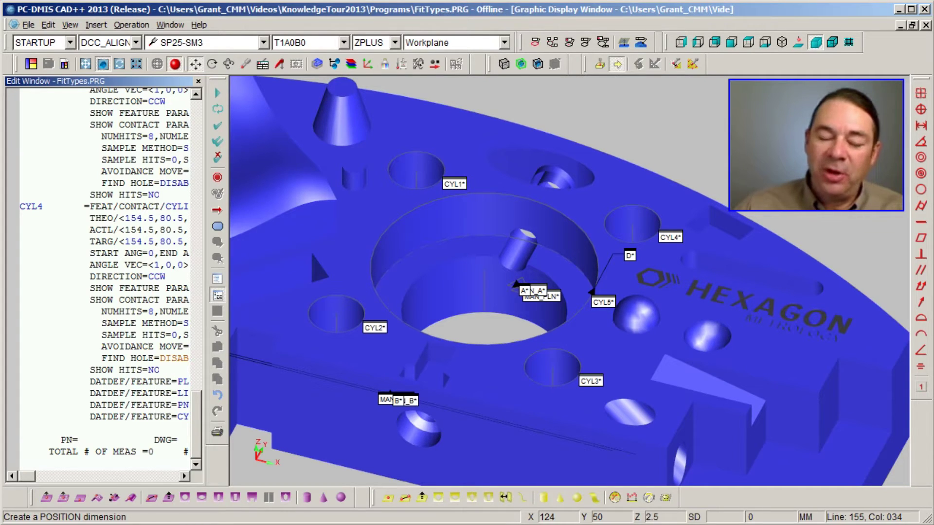
Start a new true-position dimension referencing datums A, D and B.
left_click(921, 110)
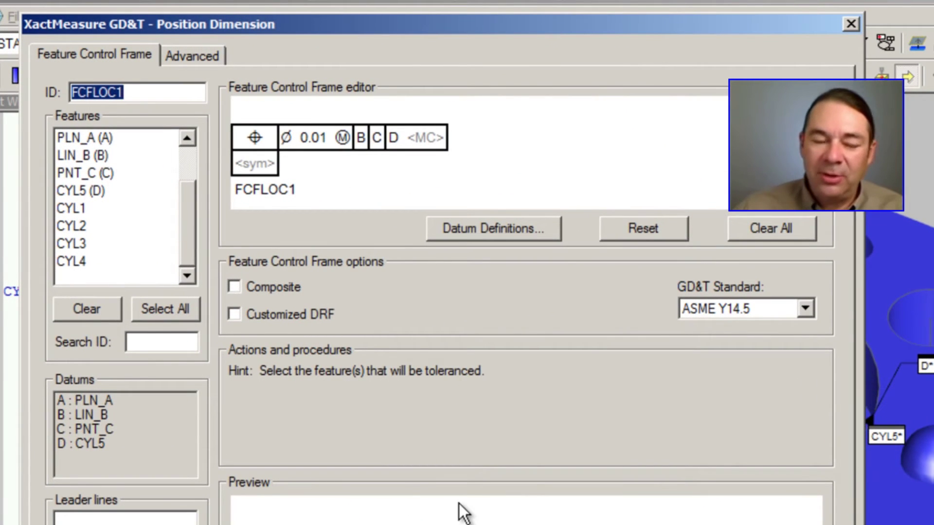
left_click(361, 141)
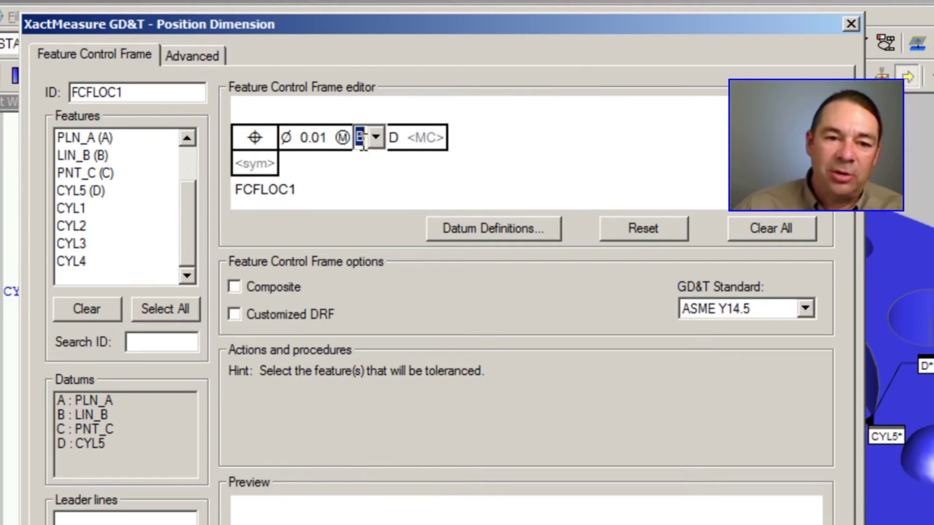
left_click(373, 144)
left_click(361, 162)
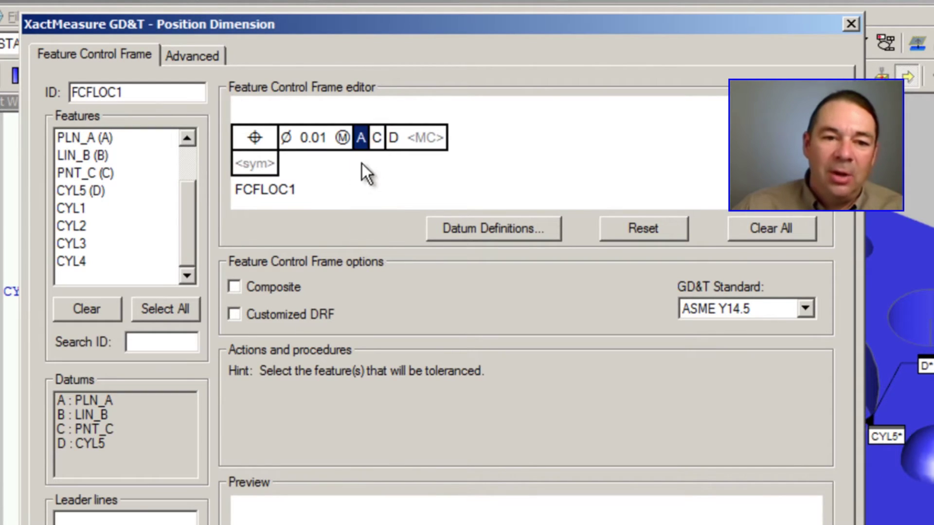
left_click(390, 144)
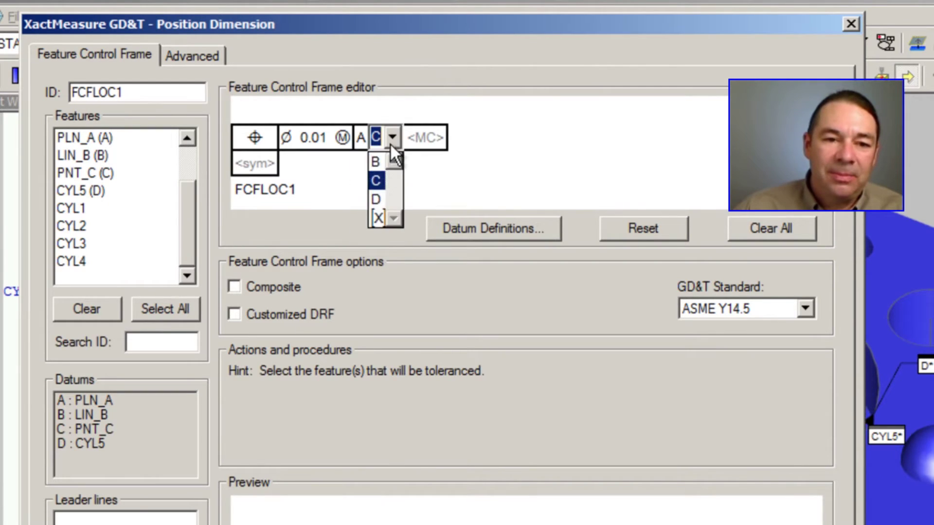
left_click(378, 199)
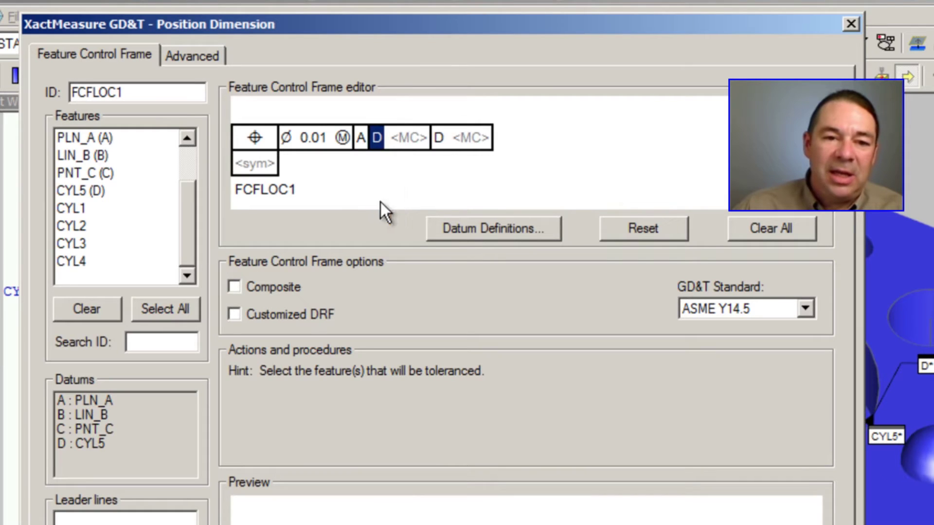
left_click(450, 145)
left_click(445, 159)
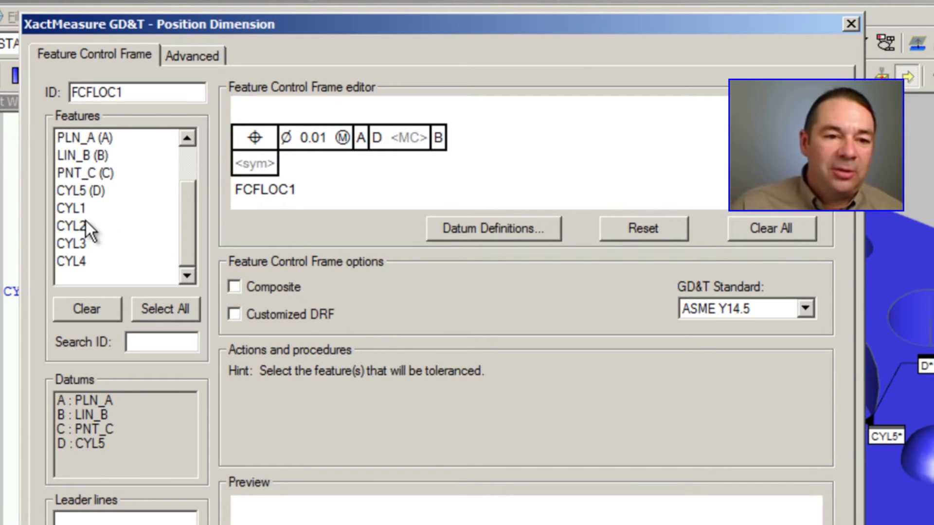
Select CYL1, CYL4, CYL3 and CYL2 as the toleranced features.
left_click(73, 209)
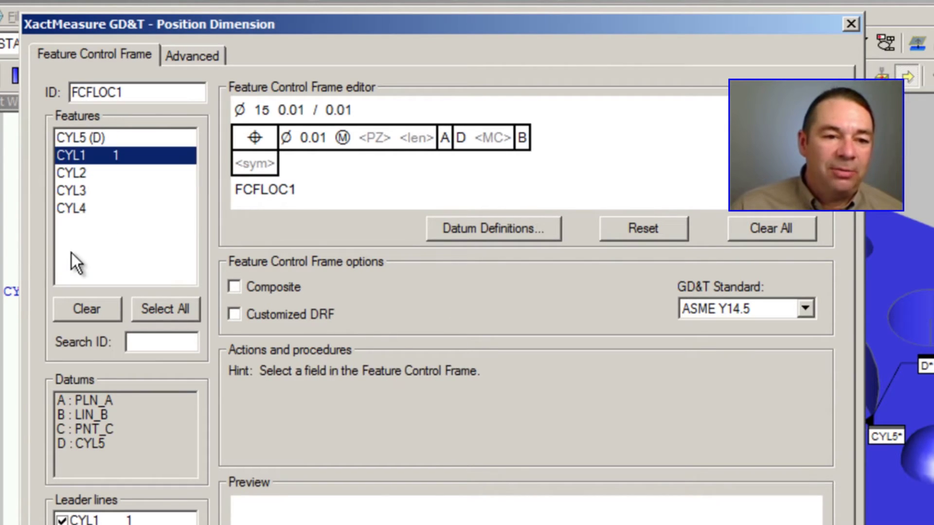
left_click(81, 208)
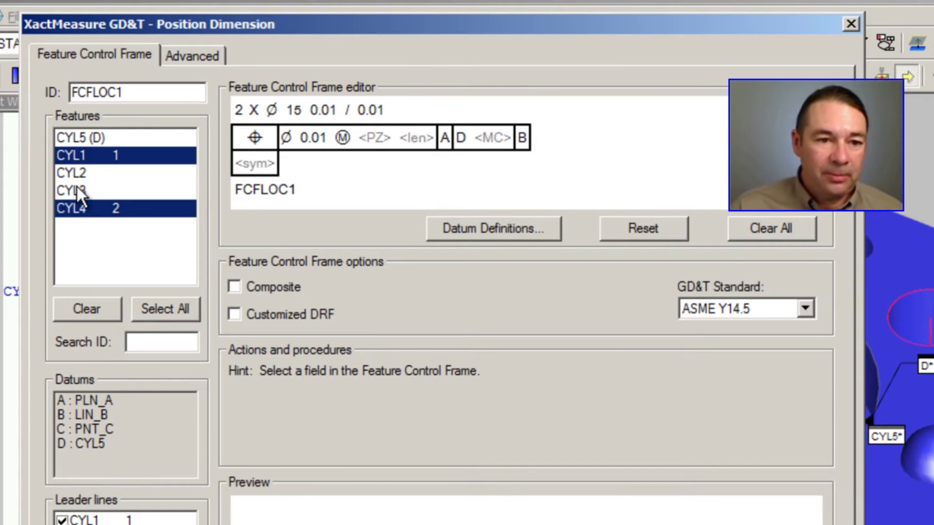
left_click(77, 187)
left_click(80, 174)
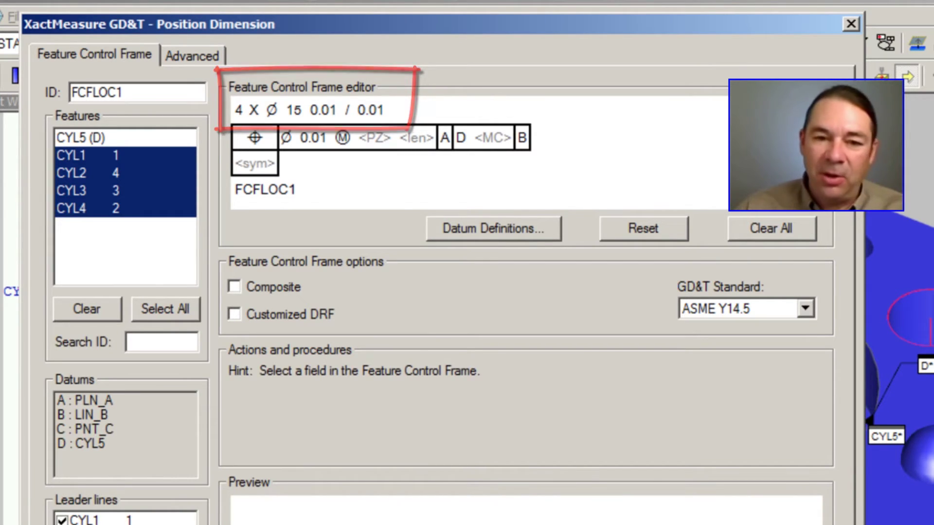
Set the plus size tolerance to .1 and the position tolerance to .25.
left_click(329, 110)
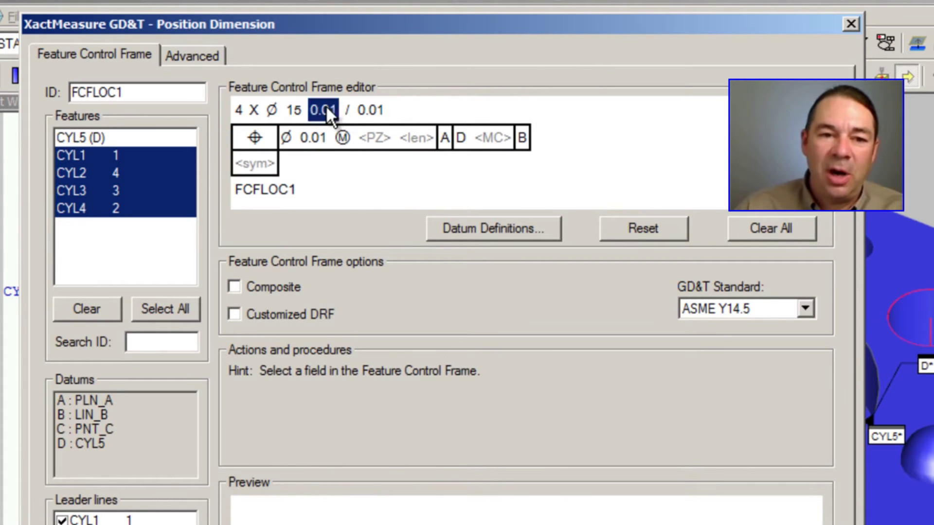
key("BackSpace")
type(".1")
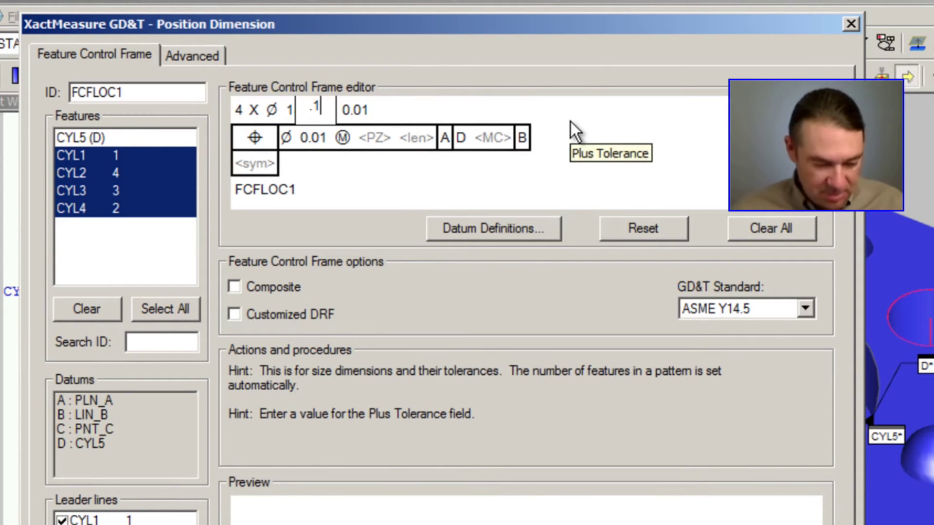
key("Tab")
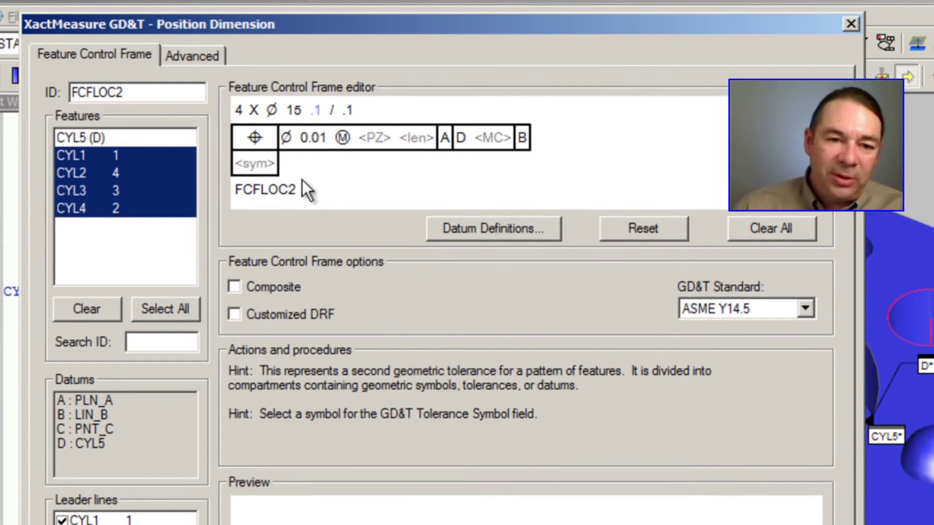
left_click(308, 138)
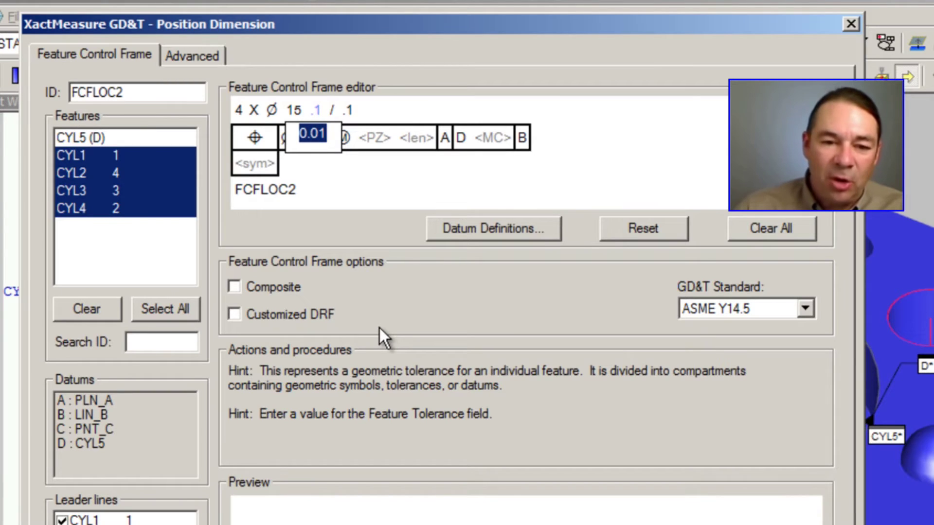
type(".25")
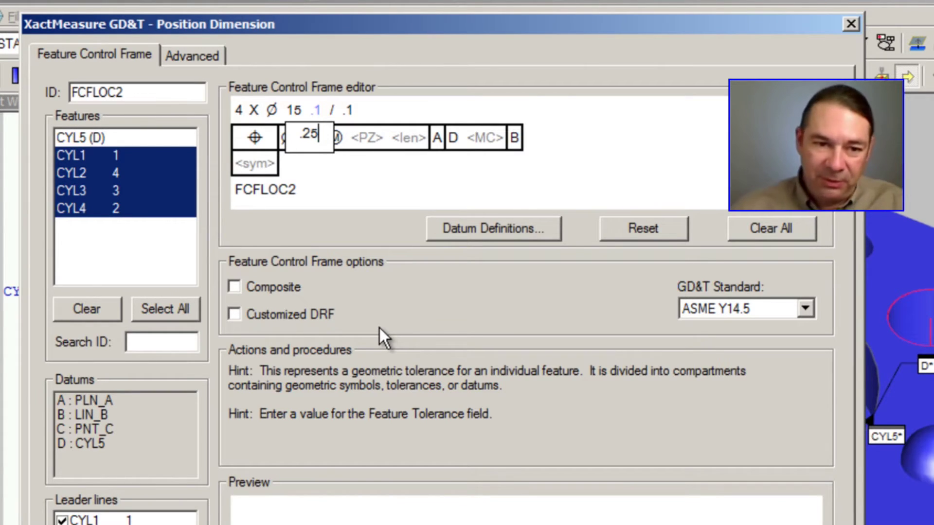
key("Tab")
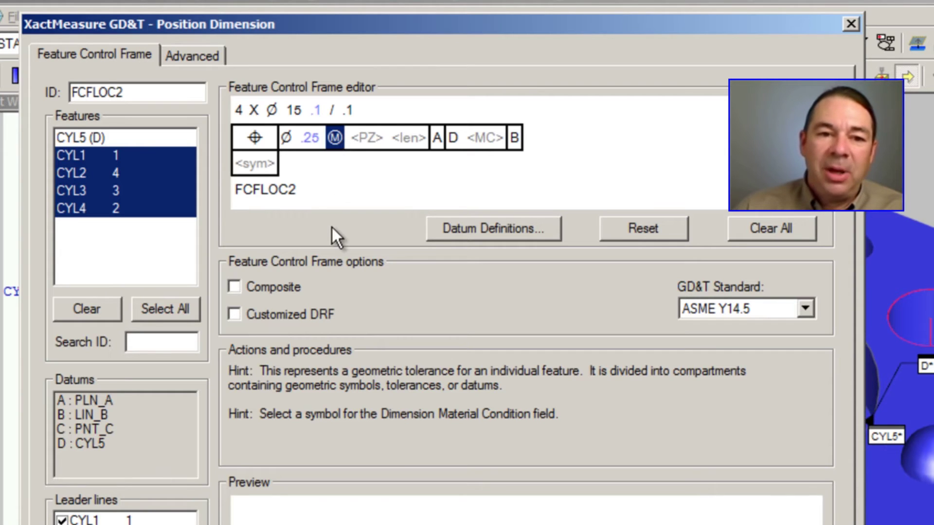
Apply the projected tolerance zone modifier and begin editing its zone height.
left_click(366, 142)
left_click(396, 137)
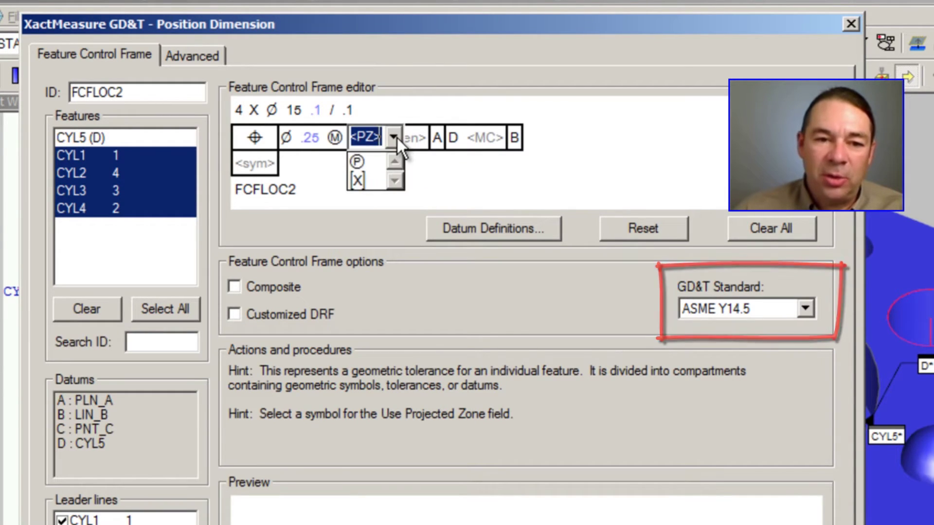
left_click(357, 162)
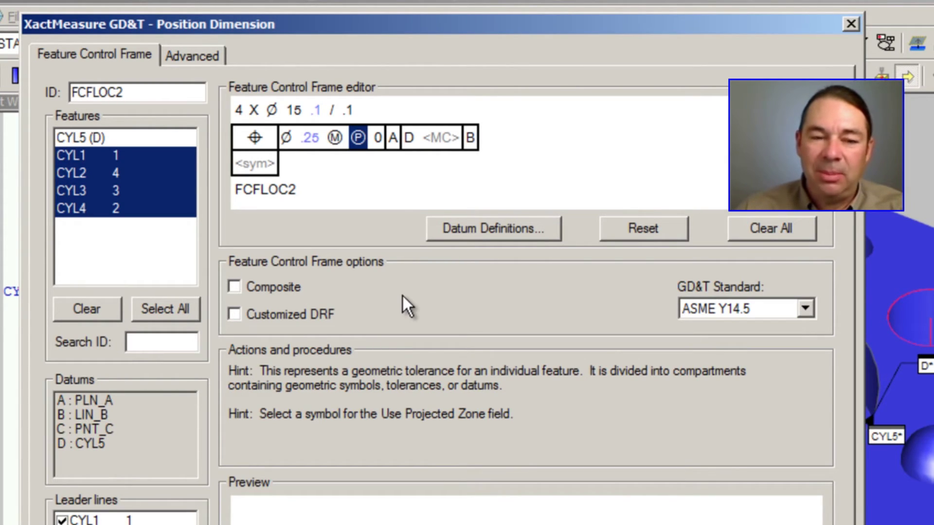
left_click(377, 140)
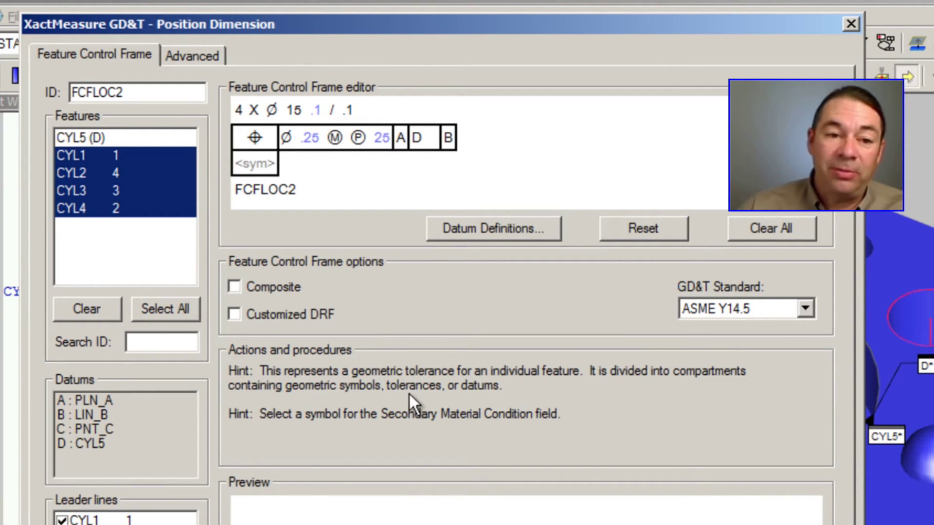
Make the callout composite with a lower tier of Ø.1.
left_click(238, 286)
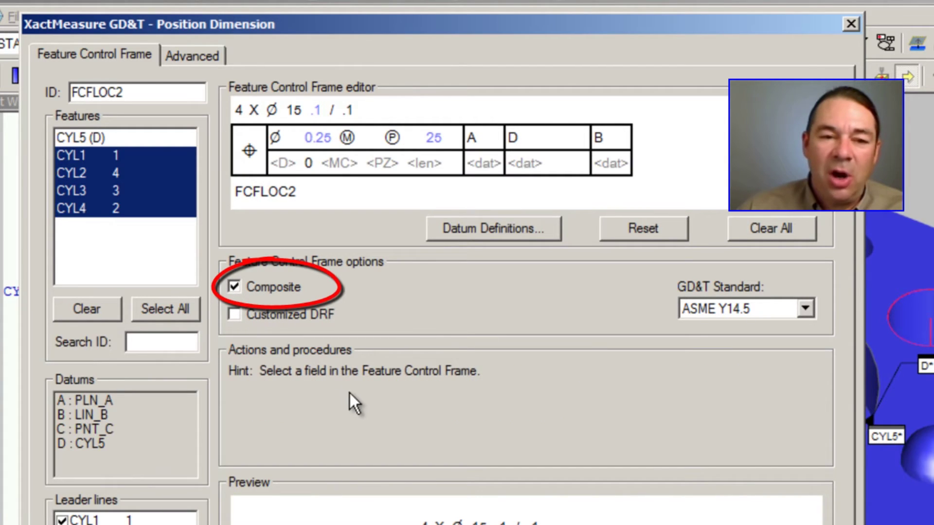
left_click(284, 163)
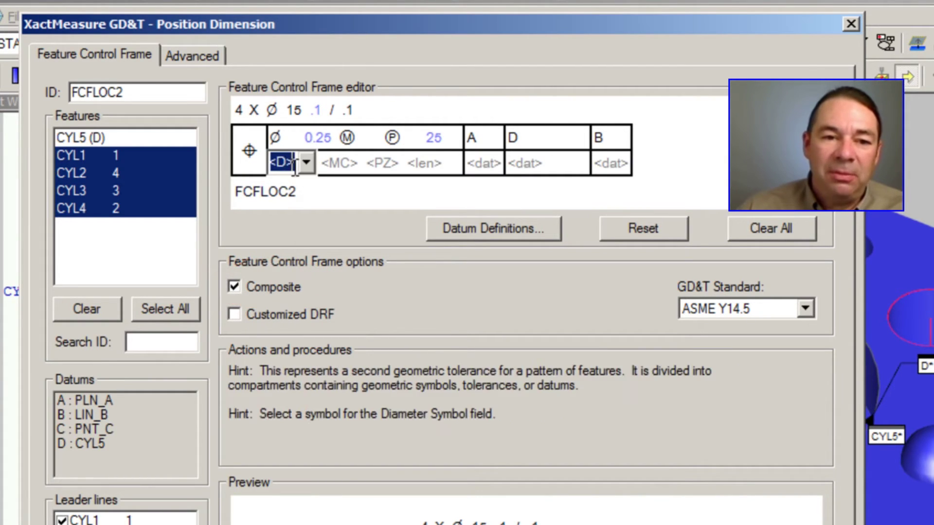
left_click(305, 163)
left_click(287, 181)
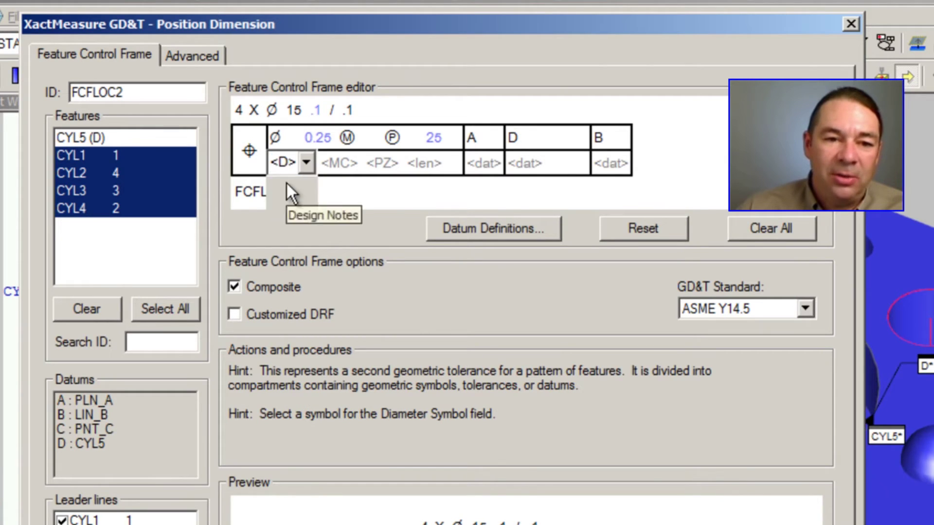
left_click(291, 163)
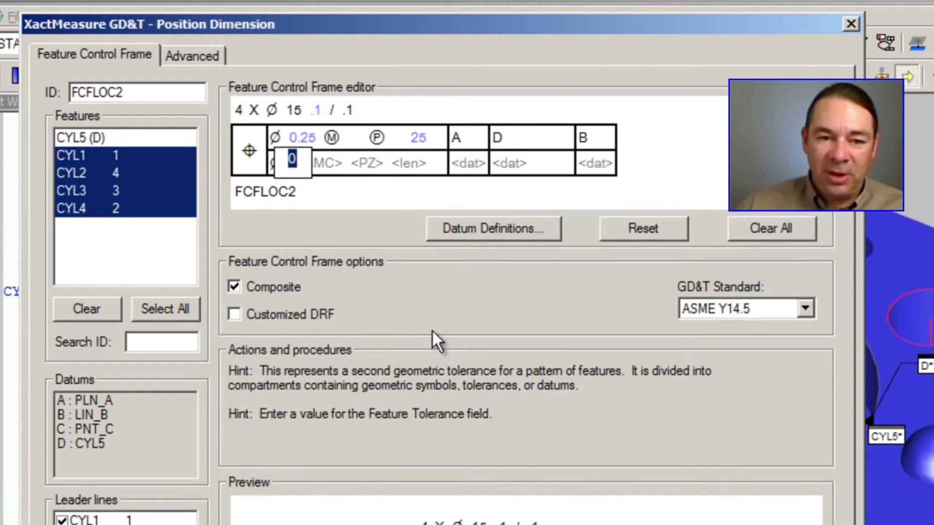
type(".1")
key("Tab")
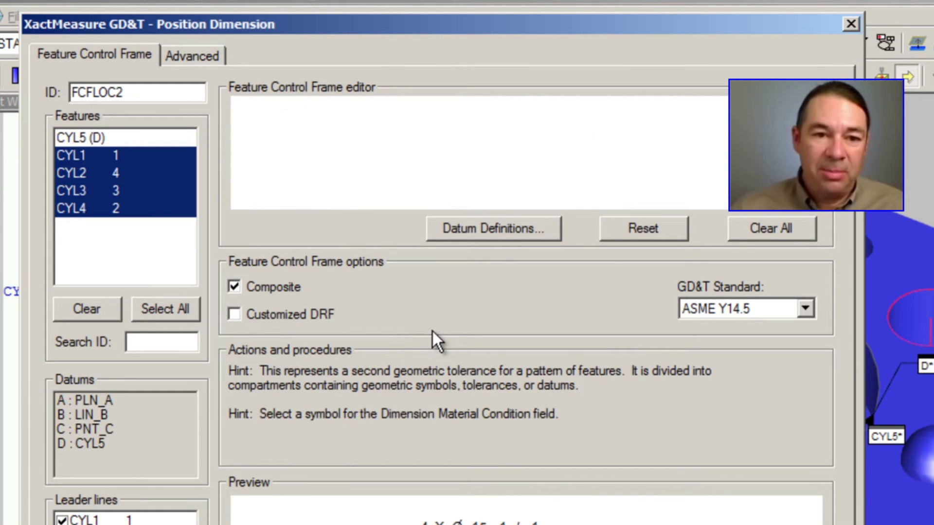
Give the lower tier maximum material condition and primary datum A.
left_click(355, 164)
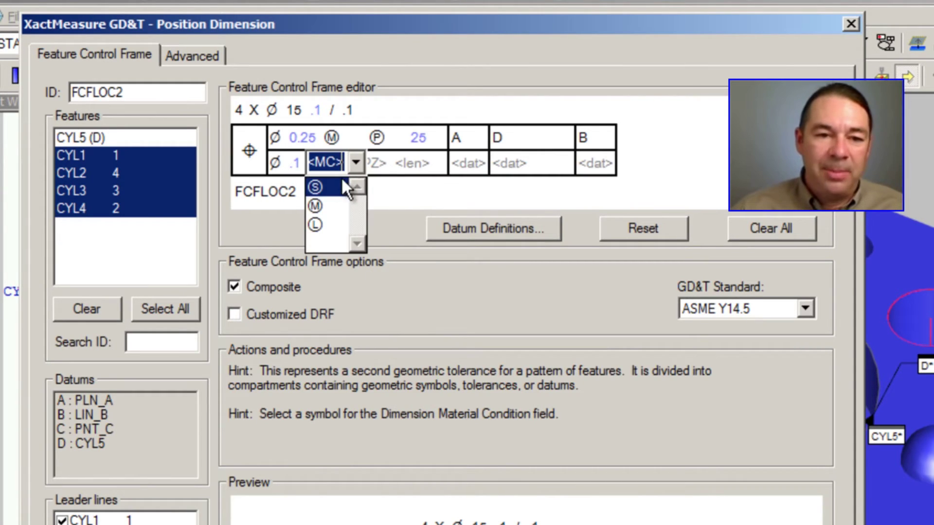
left_click(329, 203)
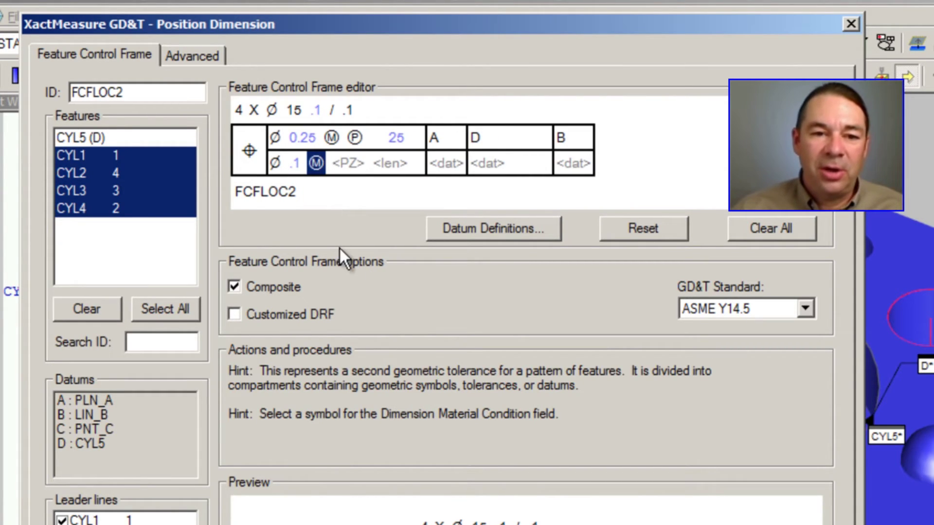
left_click(451, 163)
left_click(475, 167)
left_click(439, 188)
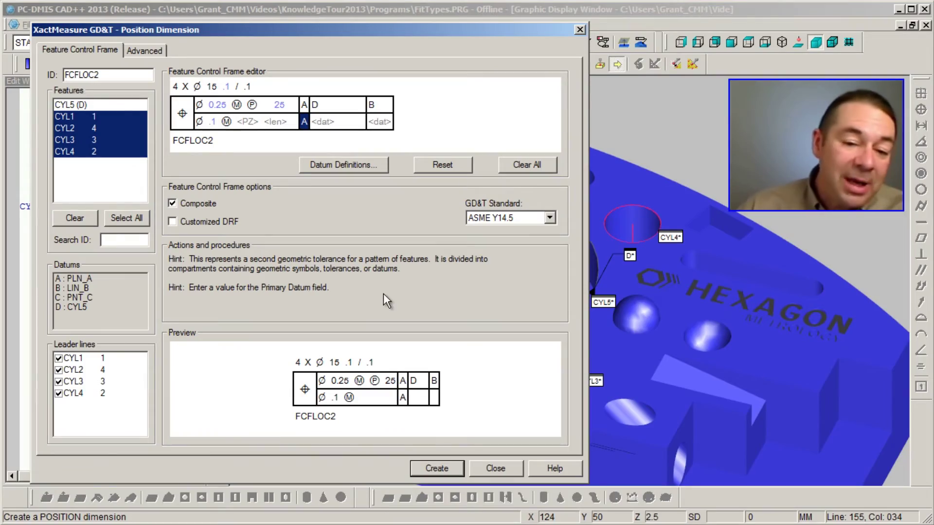
Create the composite position dimension FCFLOC2 in the measurement program.
left_click(437, 469)
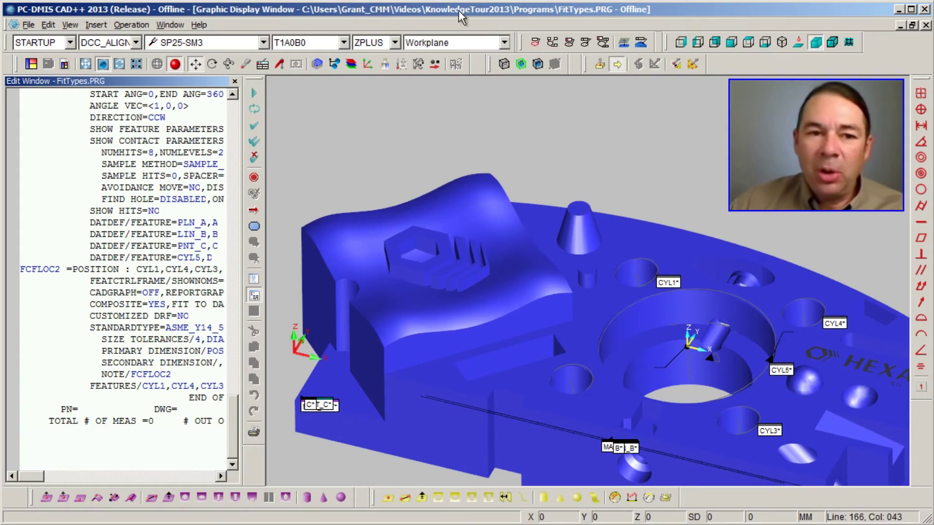
left_click(69, 25)
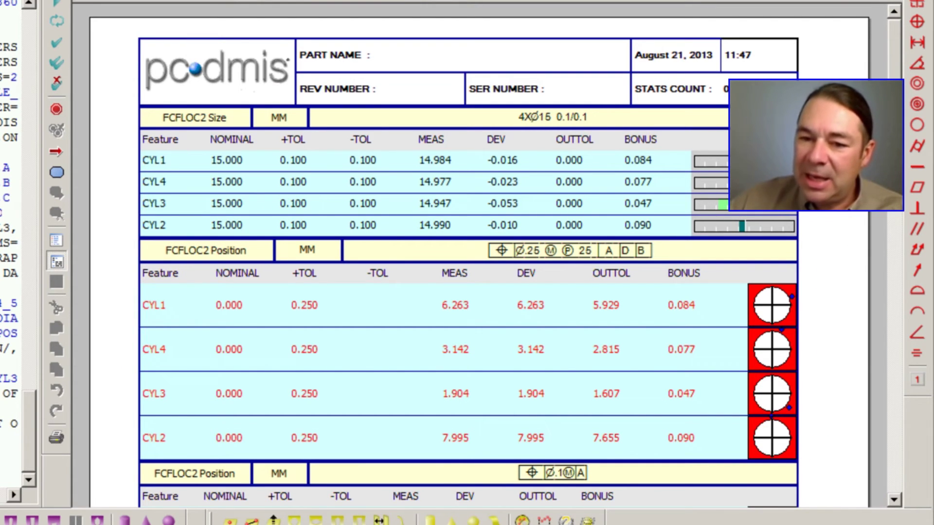
Scroll the Report window down to the FCFLOC2 size and position results.
scroll(467, 263, "down", 5)
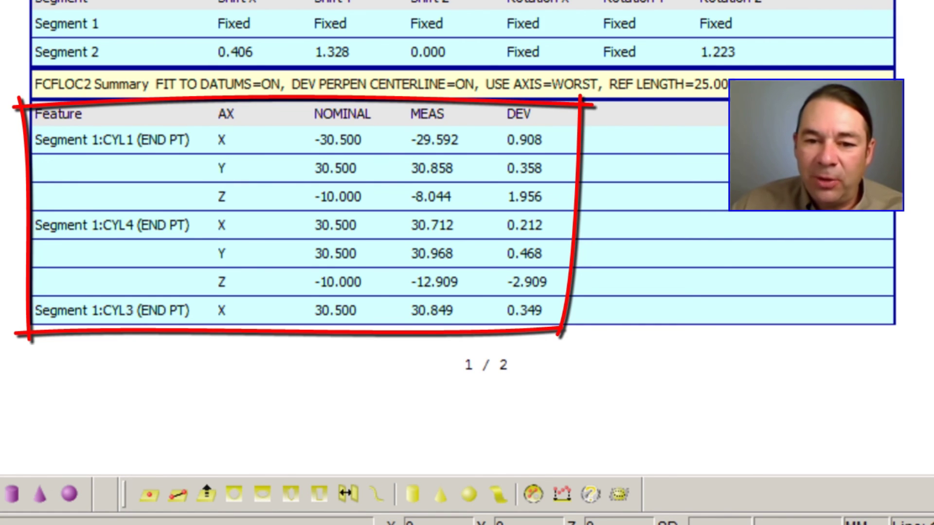
Scroll further to the FCFLOC2 datum shift and segment end-point summary tables.
scroll(462, 243, "down", 10)
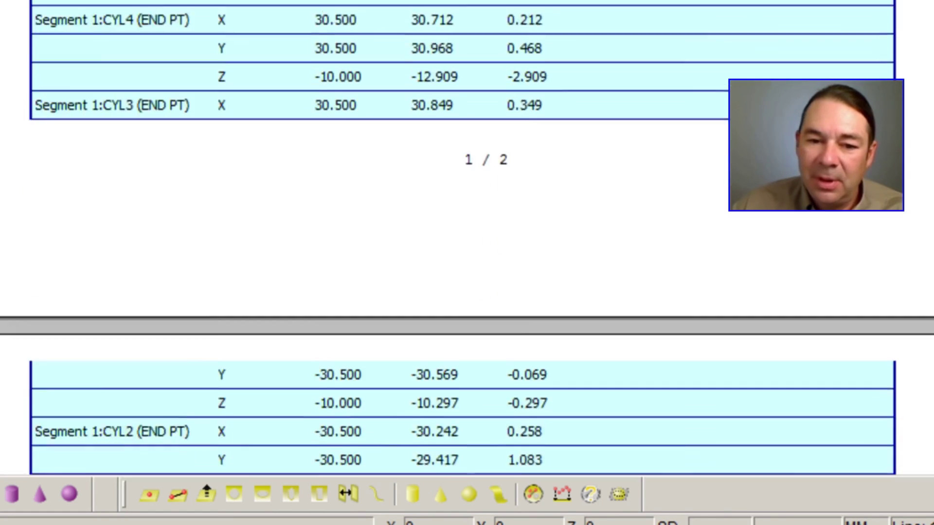
scroll(462, 243, "down", 3)
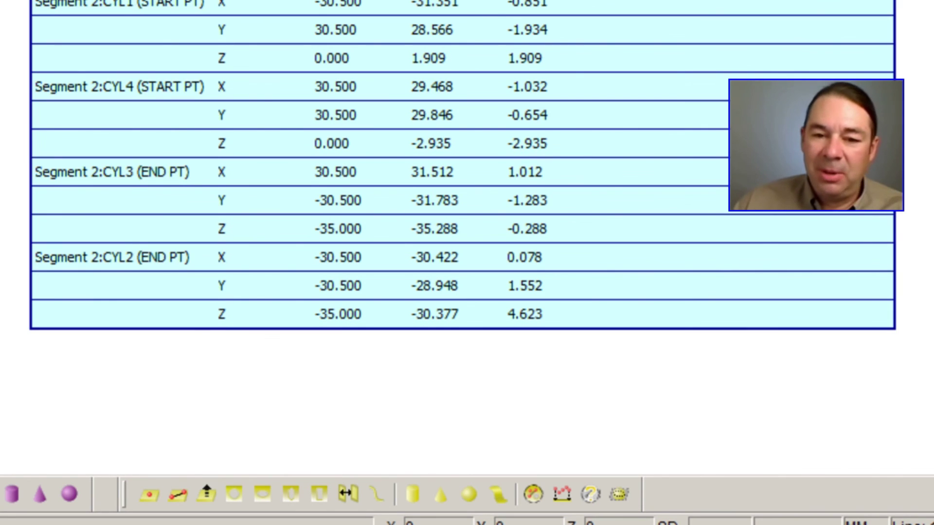